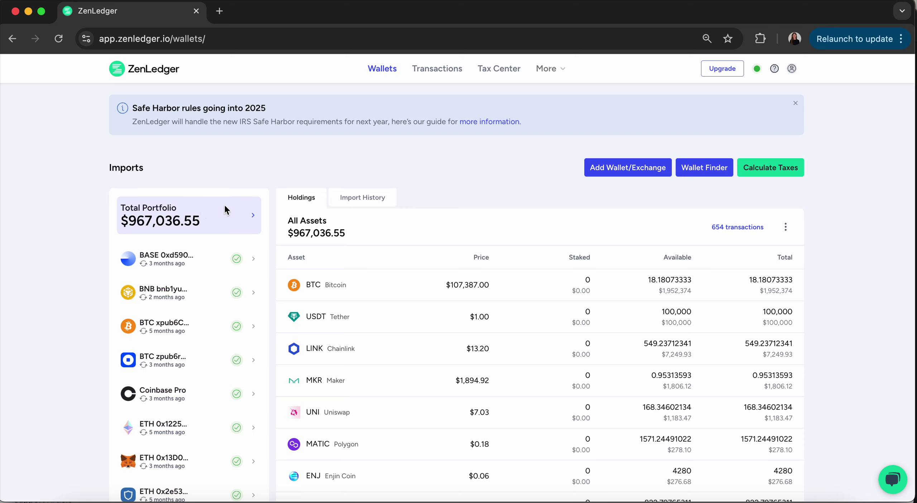
Review the total portfolio's import history, and return to its holdings.
left_click(208, 211)
left_click(364, 198)
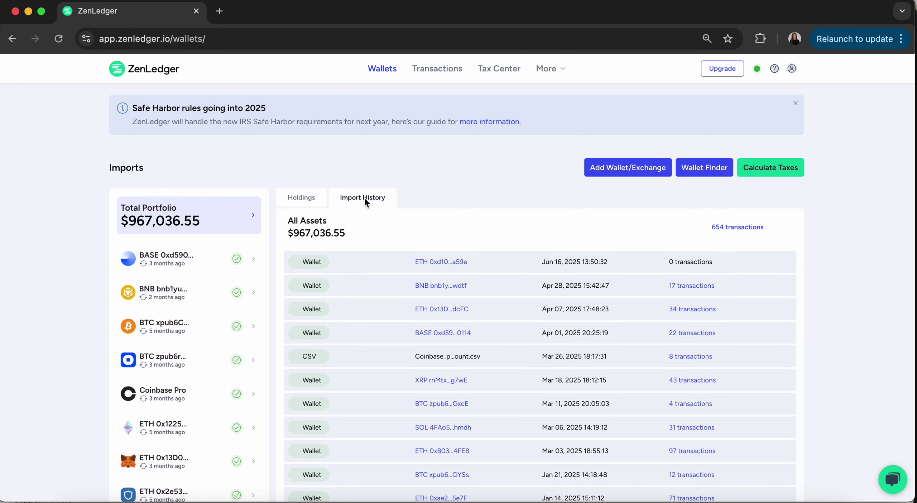
scroll(378, 329, "down", 6)
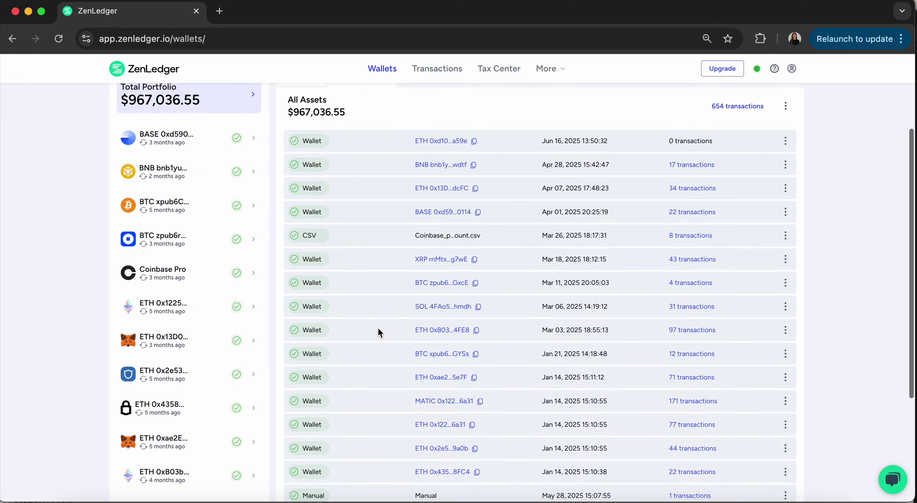
scroll(377, 327, "up", 6)
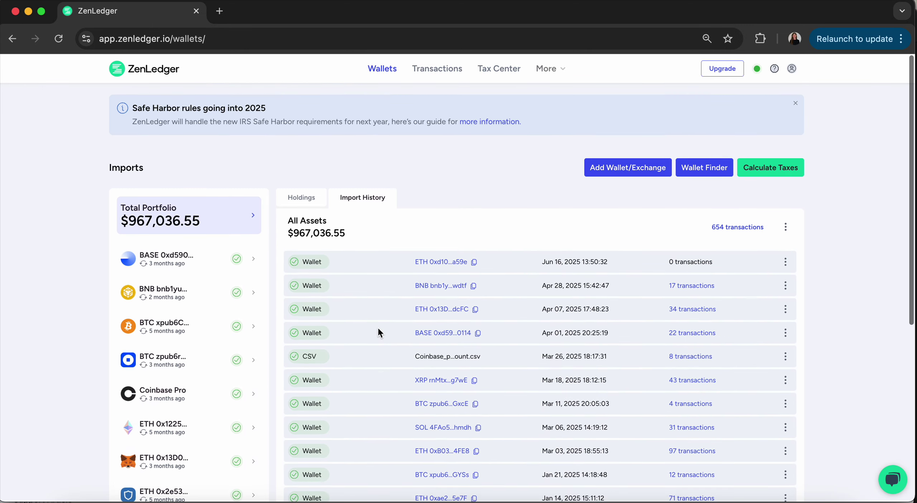
left_click(301, 200)
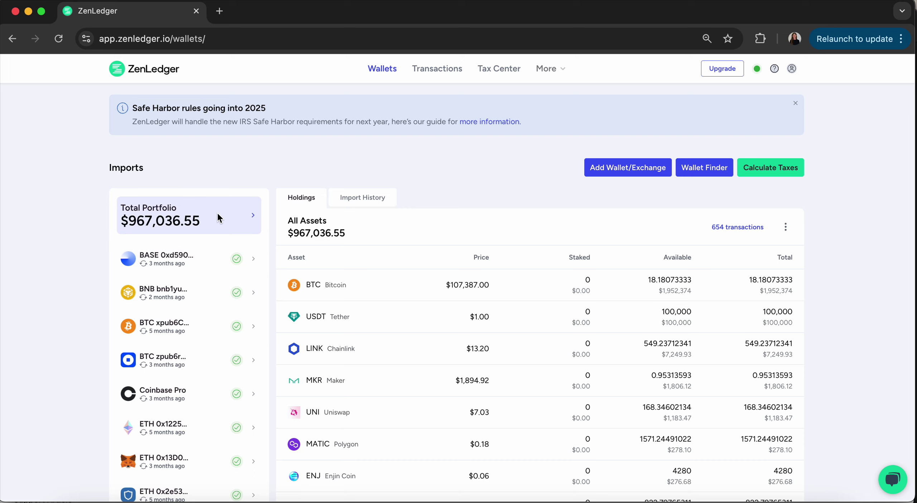
View the Base wallet's holdings and check its import history.
left_click(203, 265)
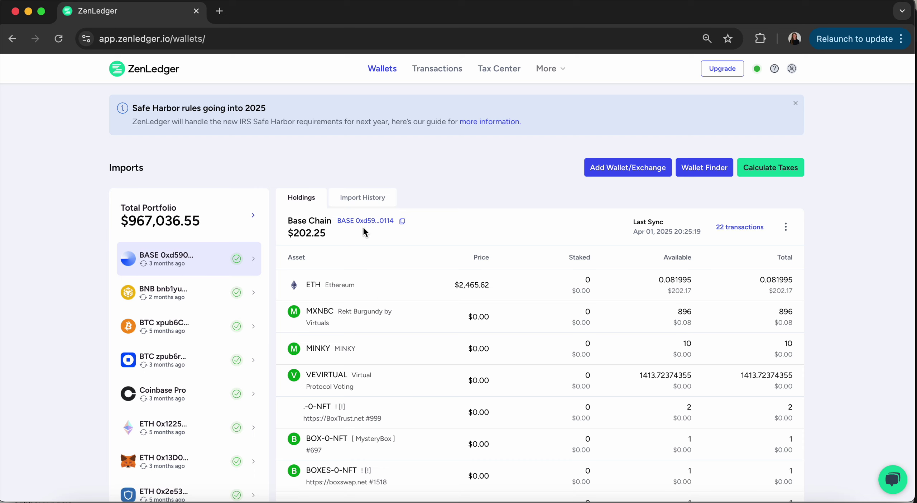
left_click(358, 201)
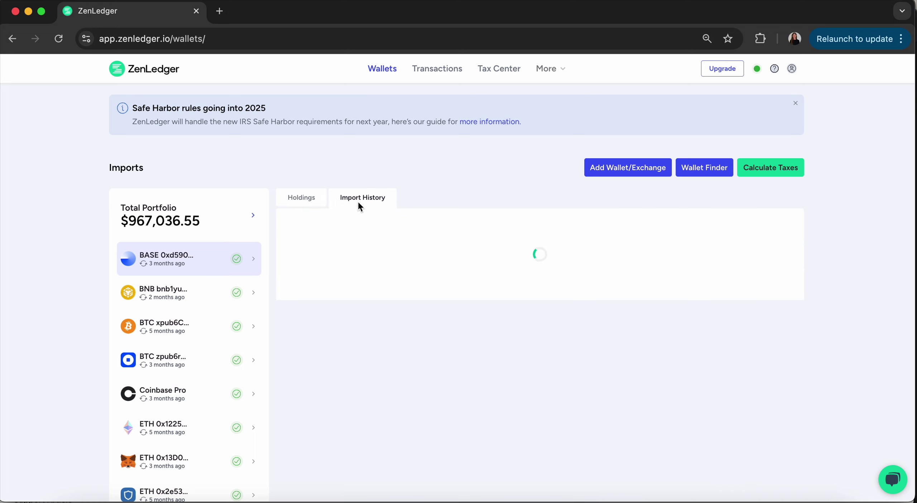
left_click(305, 198)
Check the holdings of the BNB, both BTC, Coinbase Pro and first ETH imports, and look through the full wallet list.
left_click(206, 290)
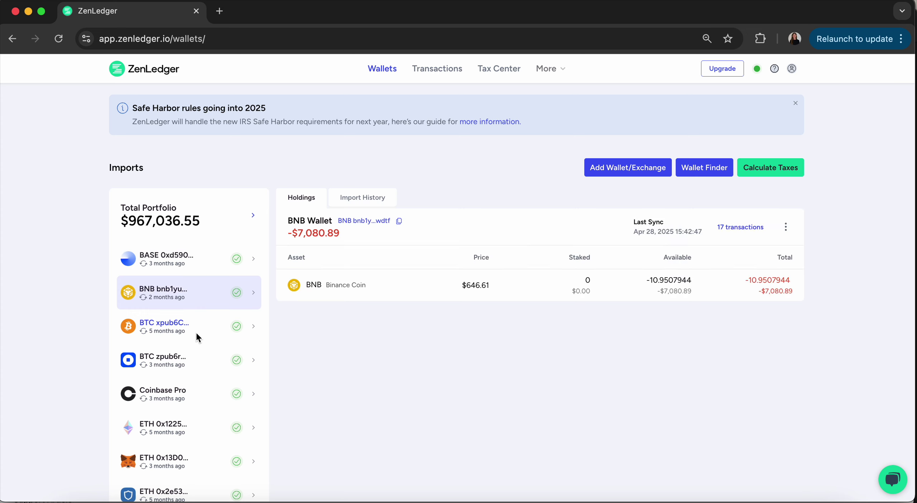
left_click(176, 333)
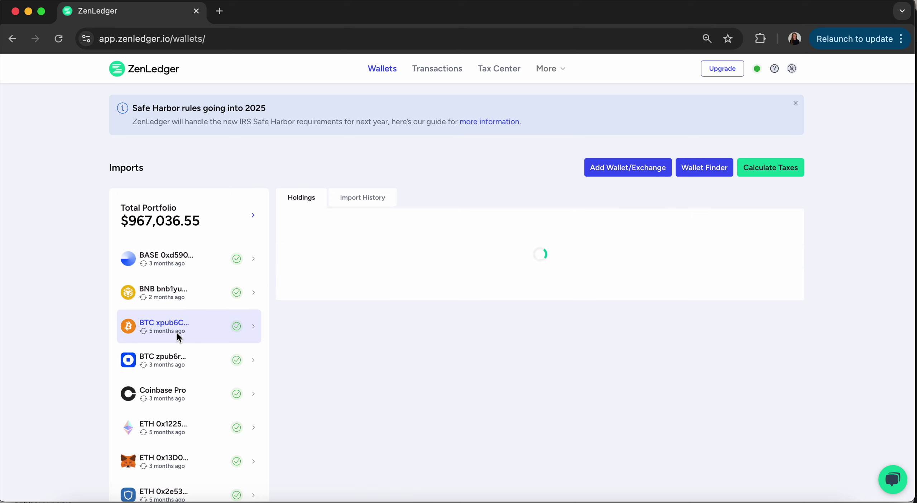
left_click(174, 361)
left_click(175, 391)
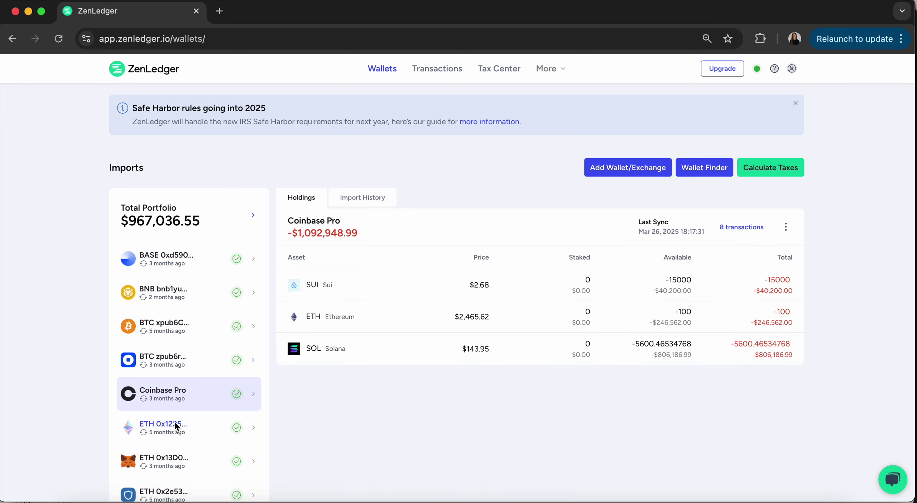
left_click(175, 426)
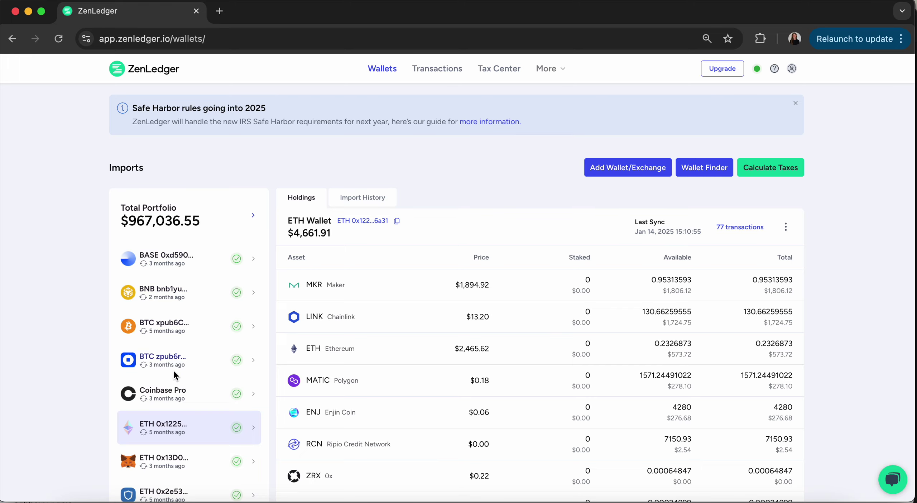
scroll(174, 373, "down", 3)
scroll(178, 364, "down", 10)
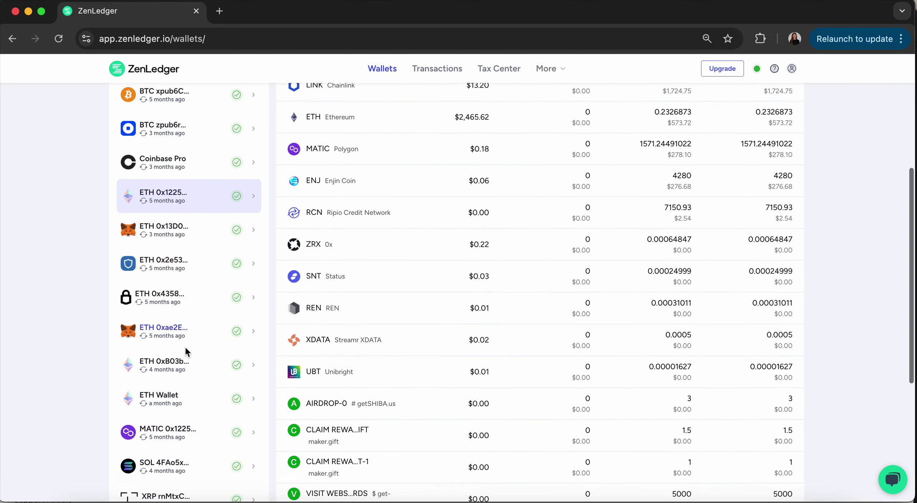
scroll(185, 346, "up", 7)
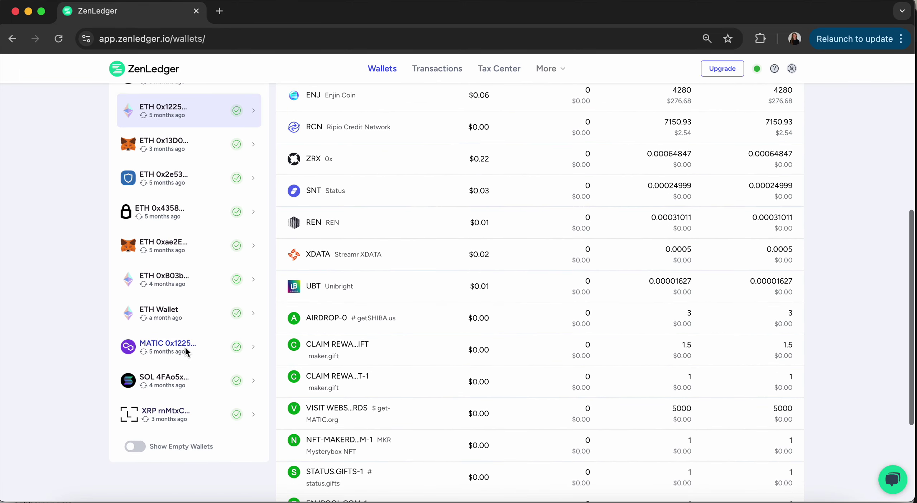
scroll(184, 346, "up", 5)
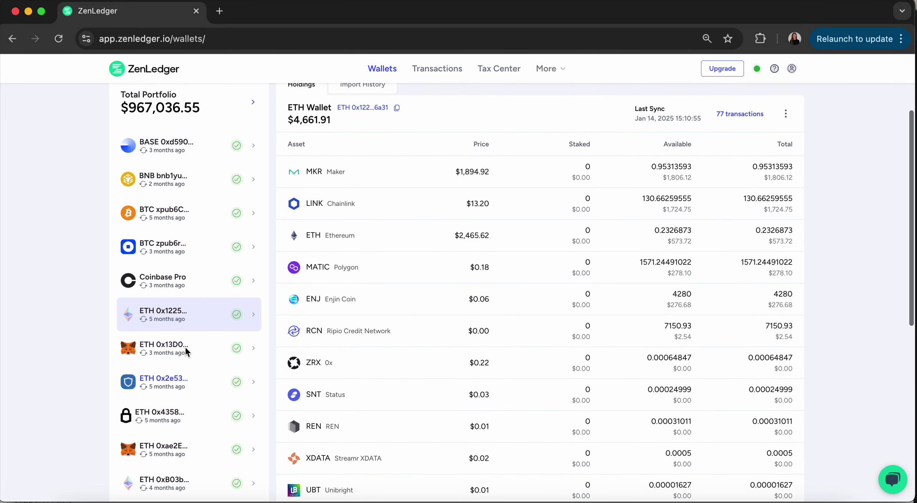
scroll(186, 348, "up", 2)
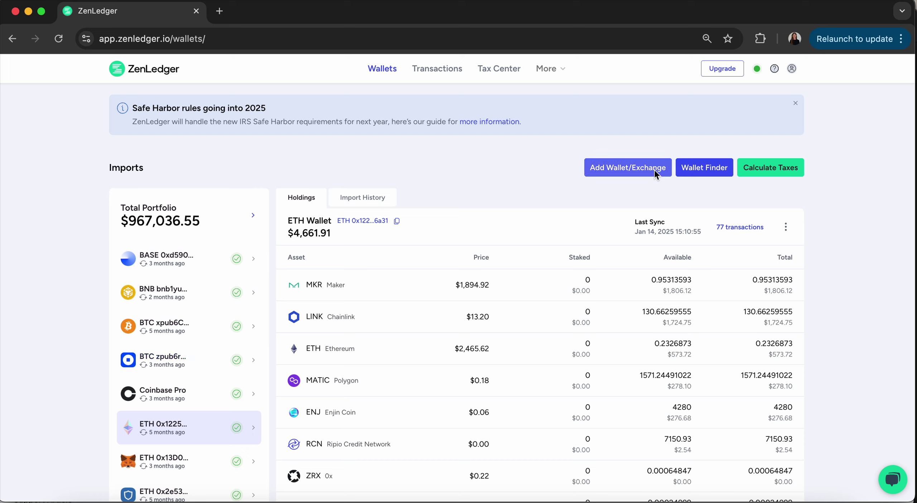
Open the wallet/exchange import dialog and browse the supported exchanges and wallets.
left_click(635, 172)
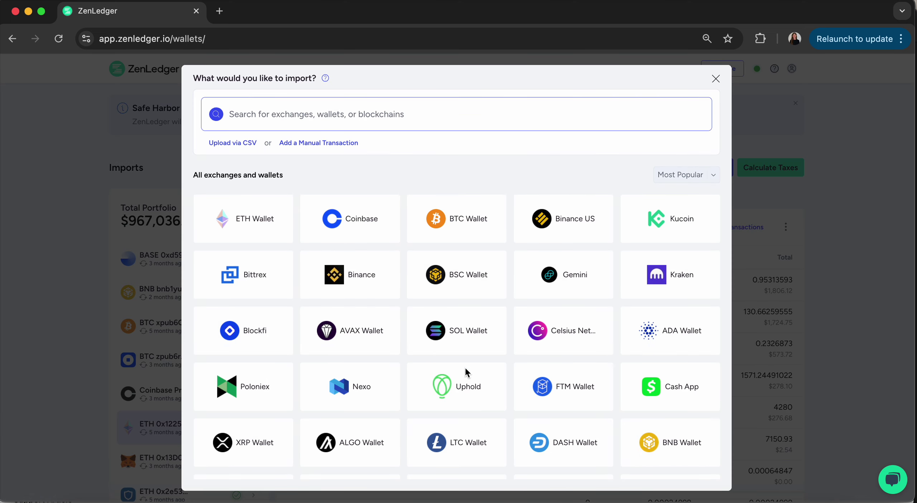
scroll(397, 259, "down", 8)
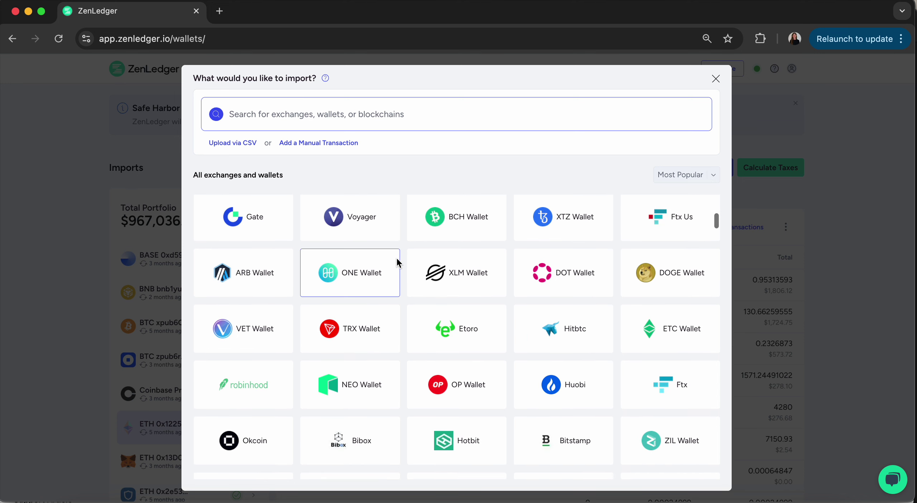
scroll(413, 281, "up", 5)
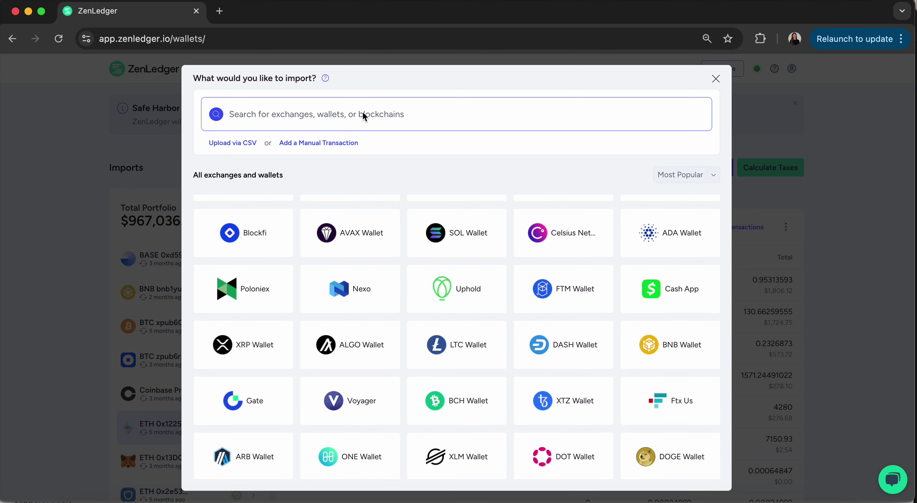
View the CSV upload and manual transaction forms, and close the import dialog without adding anything.
left_click(233, 143)
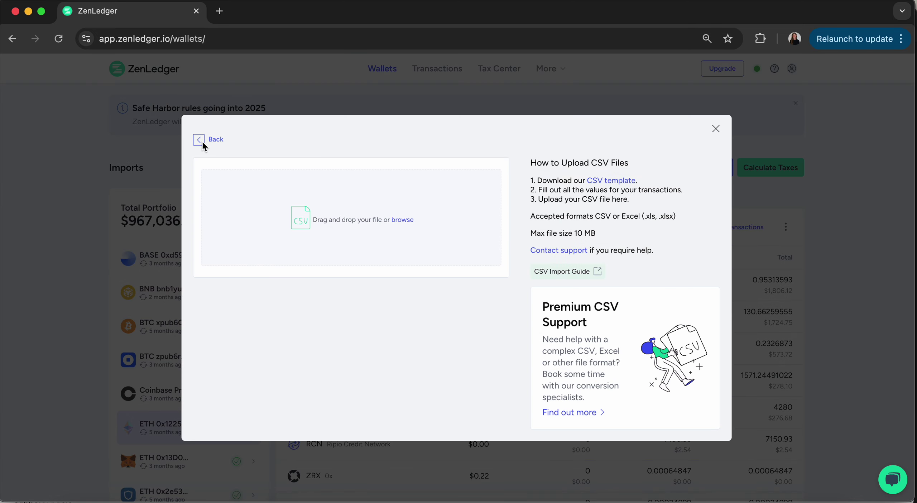
left_click(200, 140)
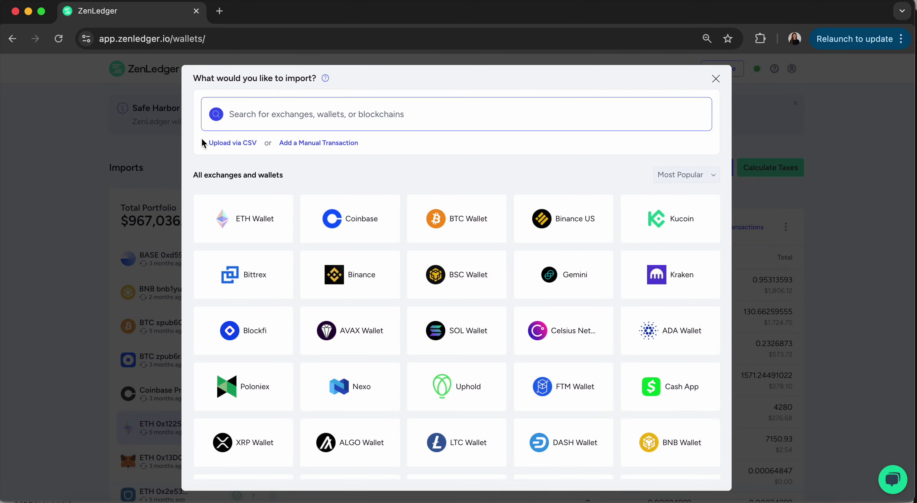
left_click(327, 142)
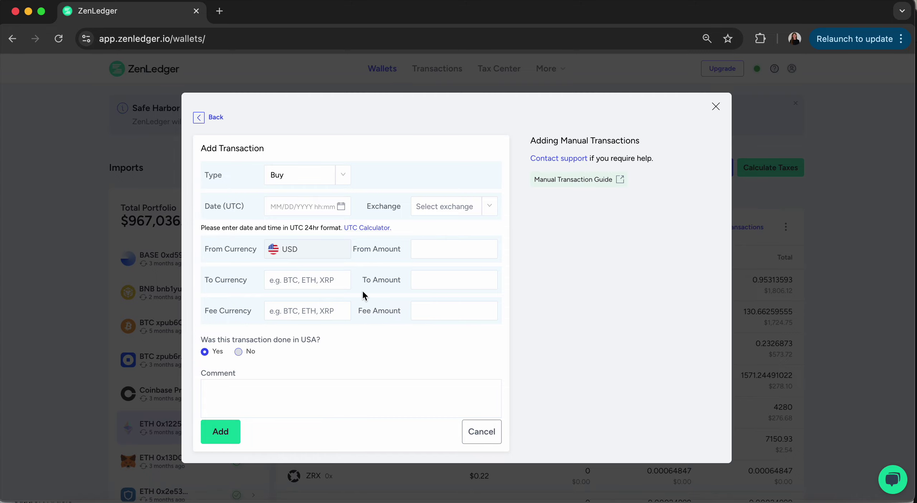
left_click(214, 119)
left_click(715, 78)
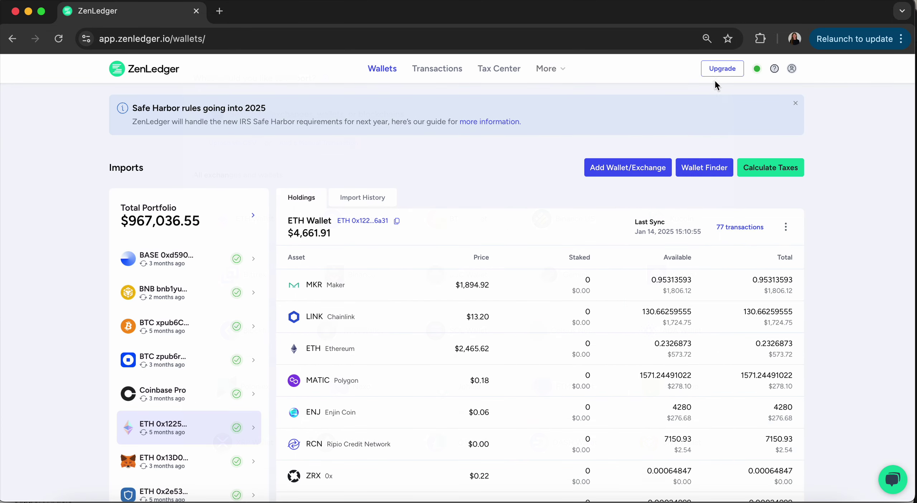
Open Wallet Finder, read the explanation of how it works, and close it.
left_click(710, 170)
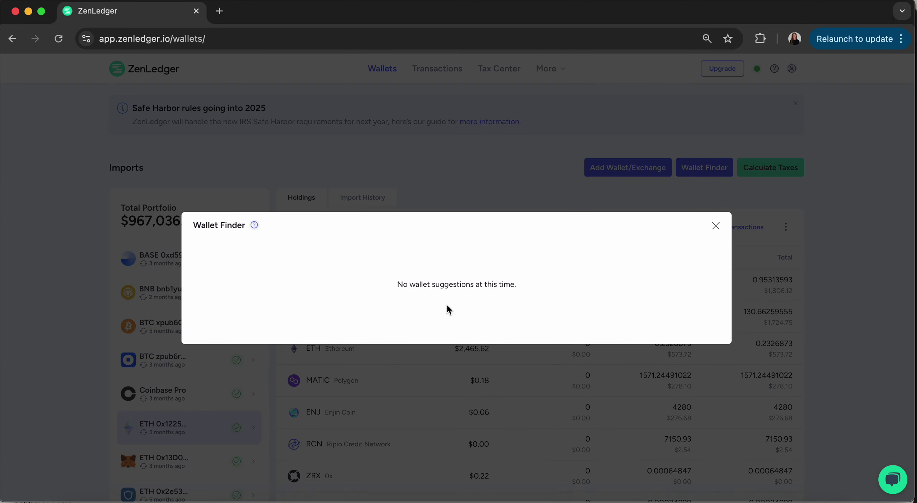
left_click(254, 225)
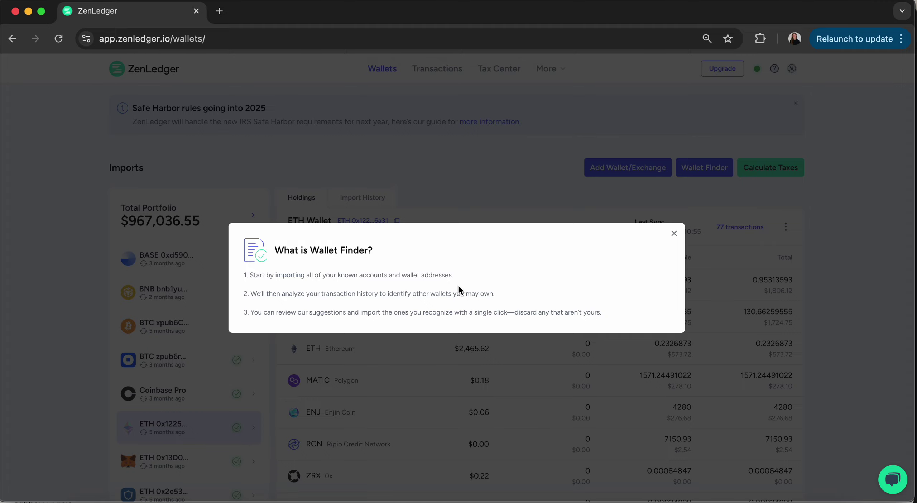
left_click(673, 233)
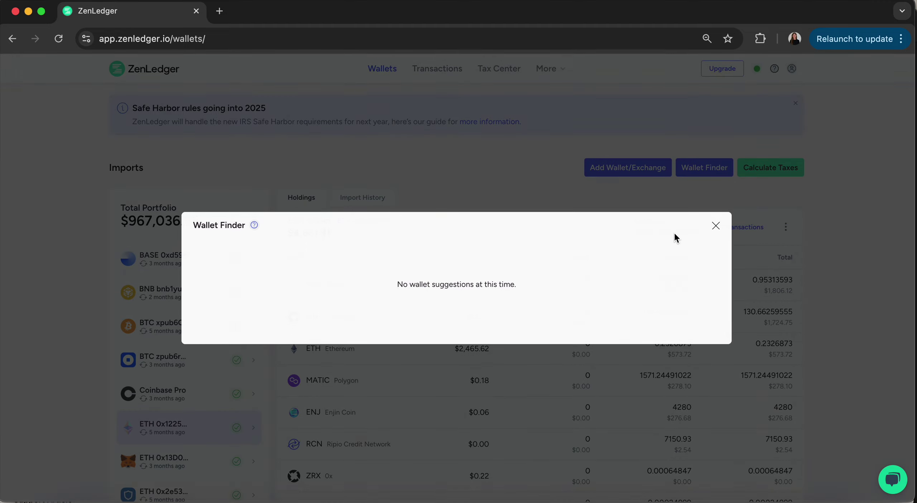
left_click(716, 227)
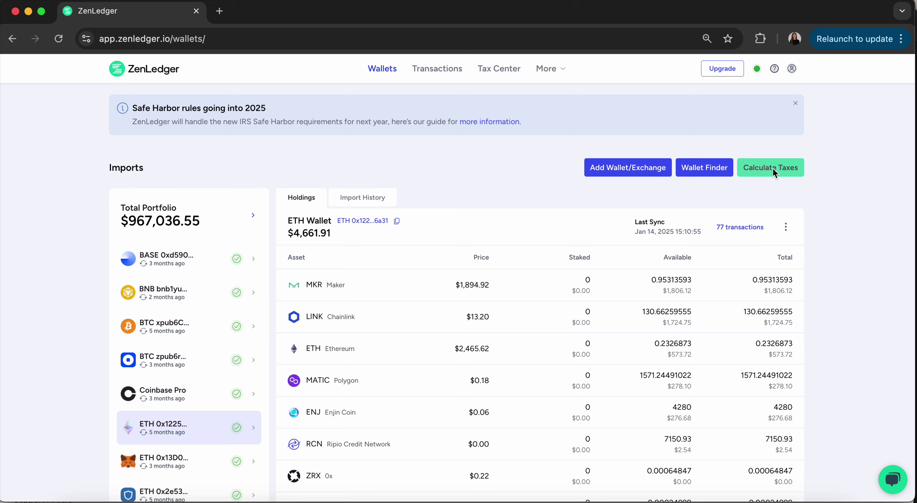
Open the Transactions page and inspect its transaction type, warnings and date filter options without applying any.
left_click(437, 68)
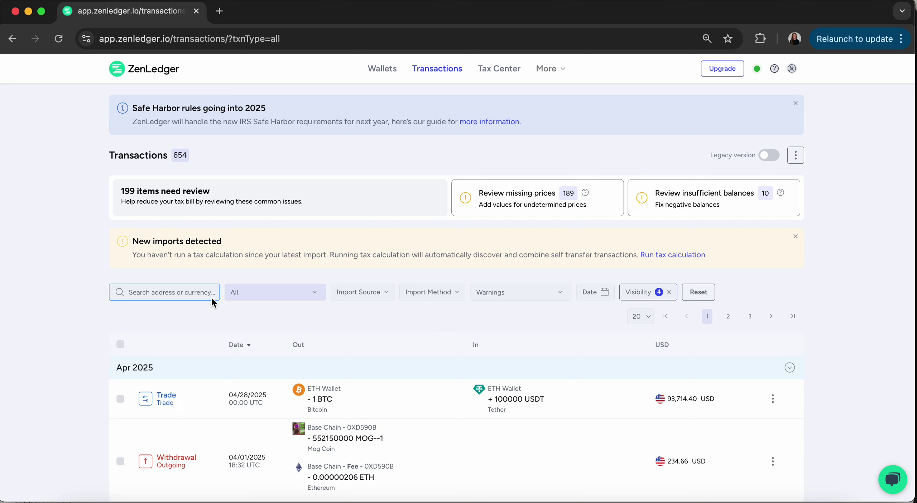
left_click(265, 297)
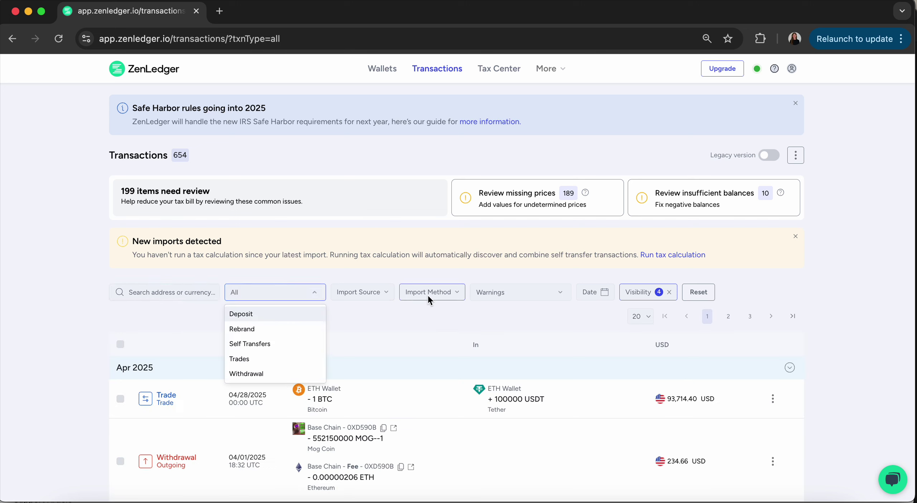
left_click(525, 292)
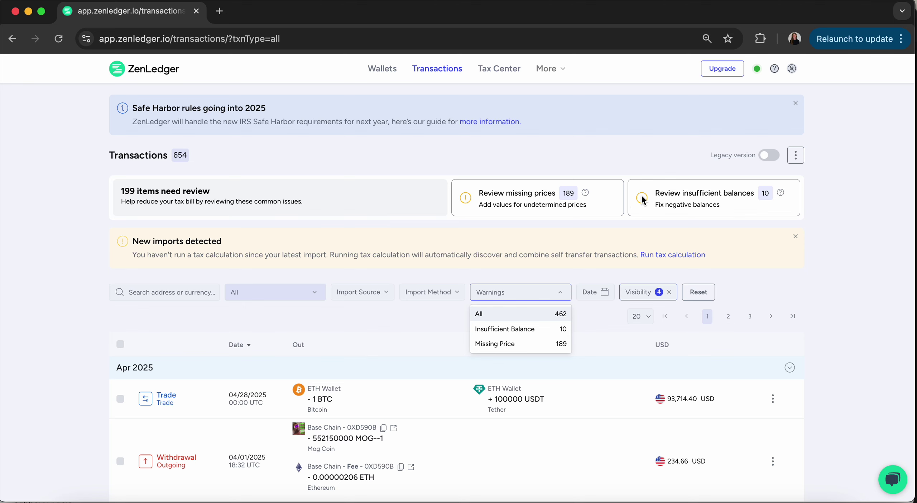
left_click(594, 300)
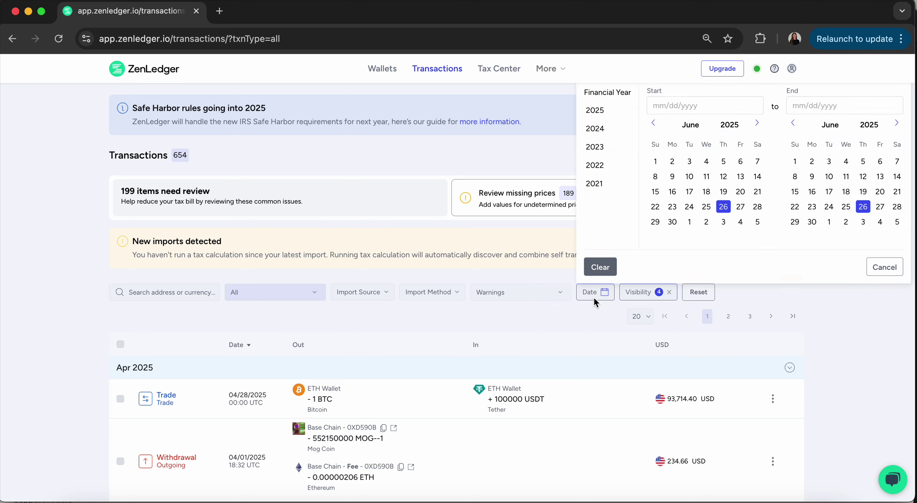
left_click(579, 327)
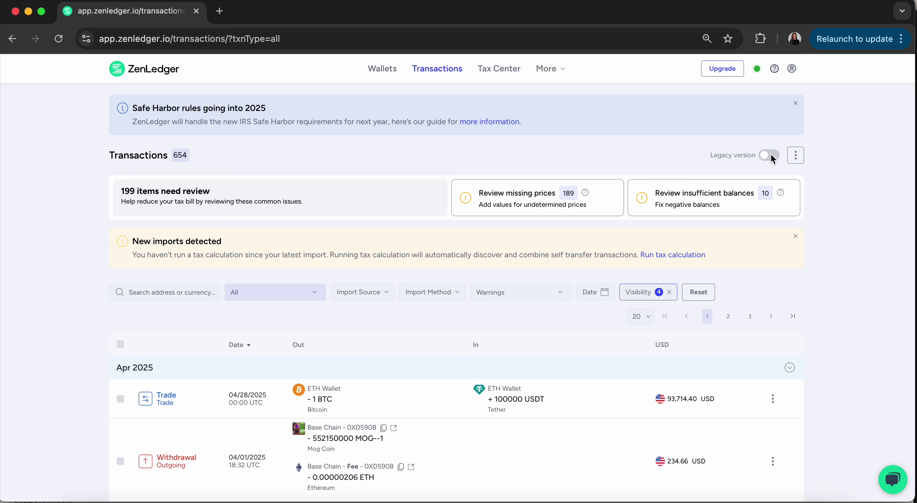
Look through the transactions in the legacy version and switch back to the current version.
key("super+r")
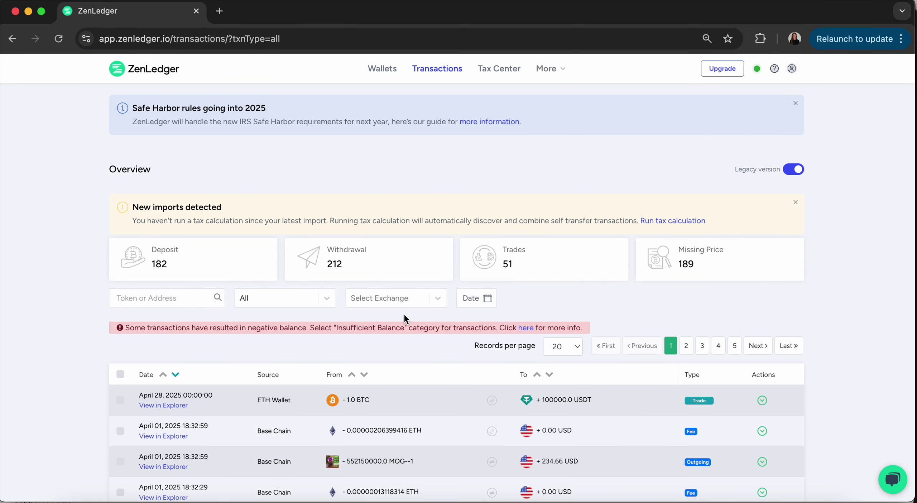
scroll(404, 315, "down", 10)
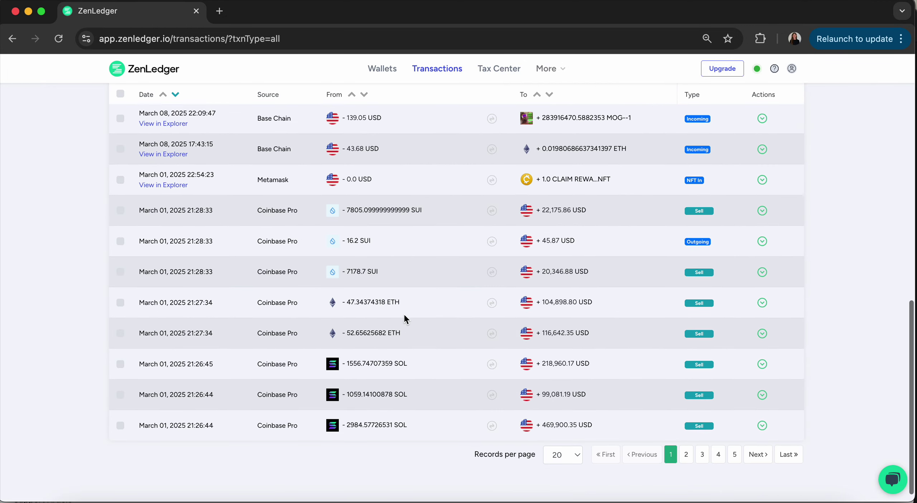
scroll(403, 312, "up", 10)
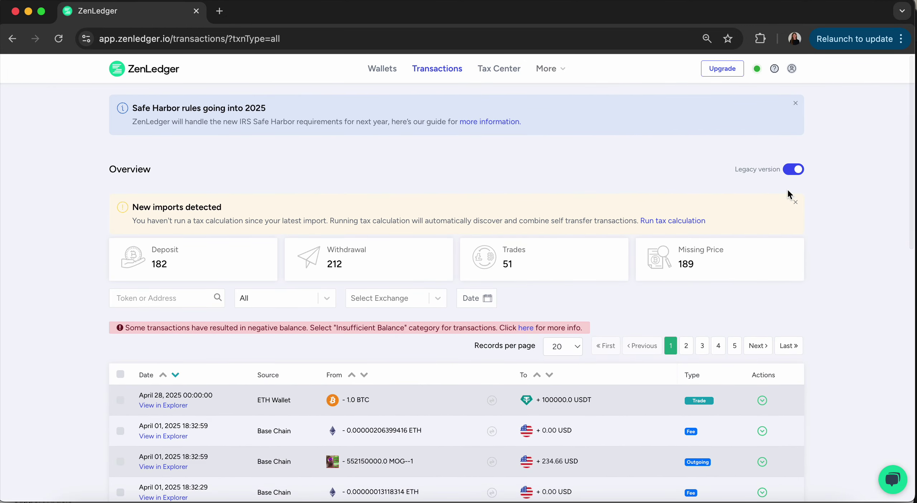
left_click(790, 173)
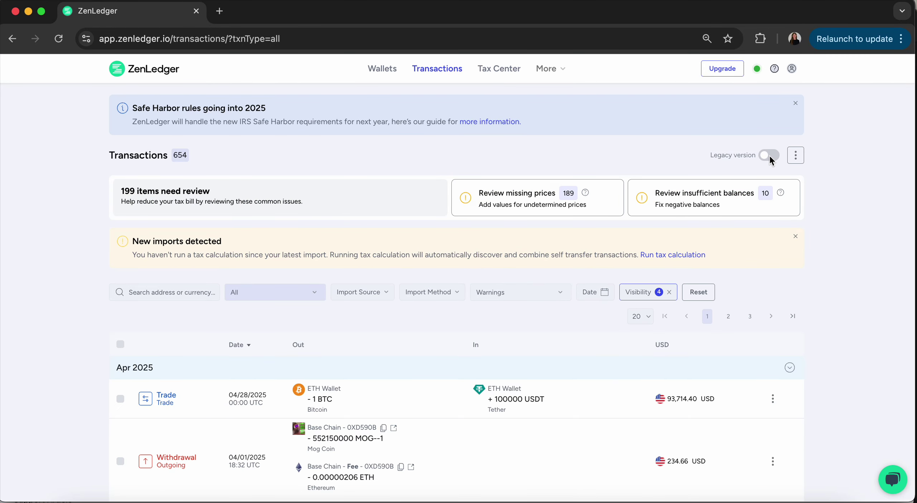
Run the tax calculation in the Tax Center and look over the 2024 tax summary.
left_click(500, 70)
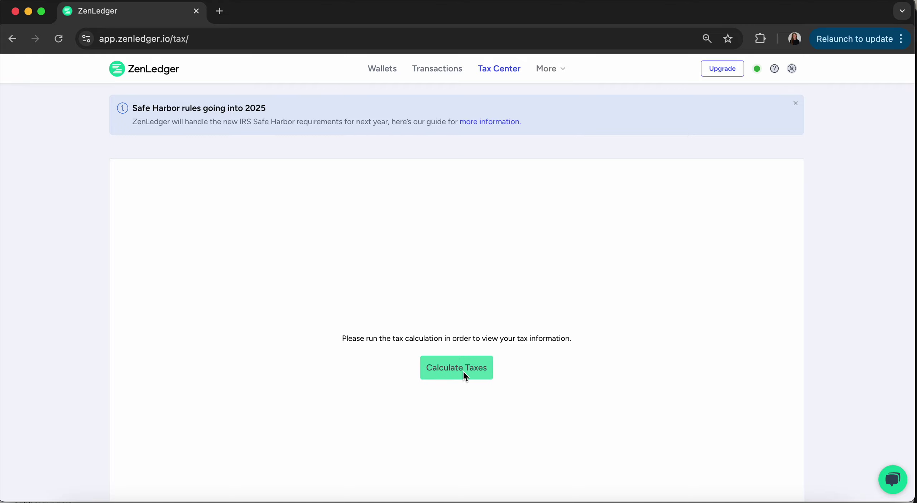
left_click(462, 371)
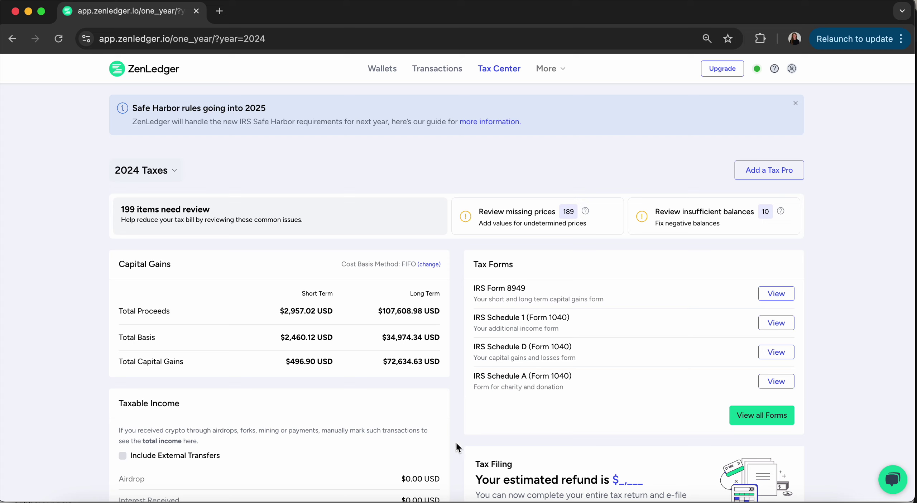
scroll(457, 406, "down", 4)
scroll(457, 406, "up", 3)
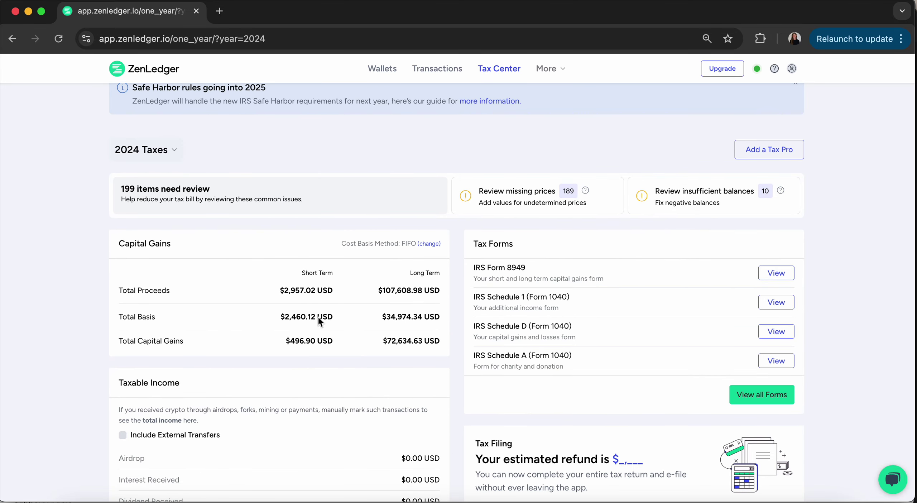
Check which tax years are available, keep 2024, and review its capital gains, tax forms, taxable income, tax filing and utilities sections.
left_click(166, 152)
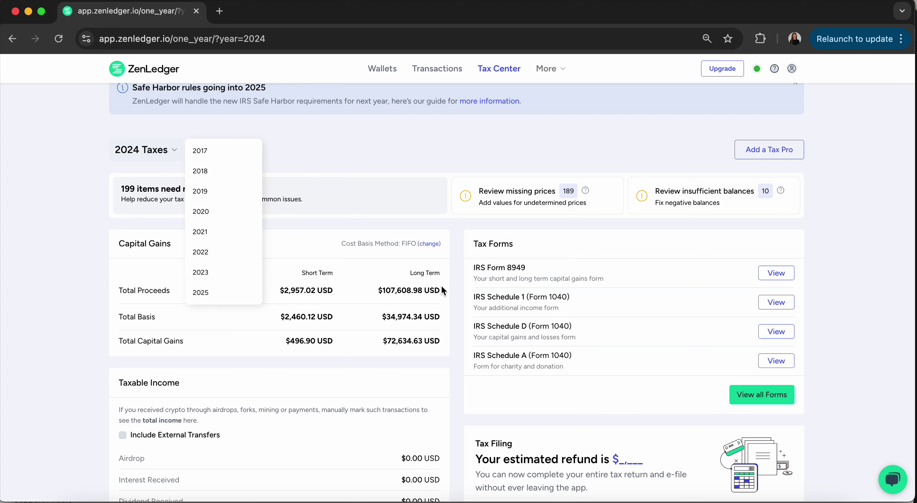
left_click(459, 293)
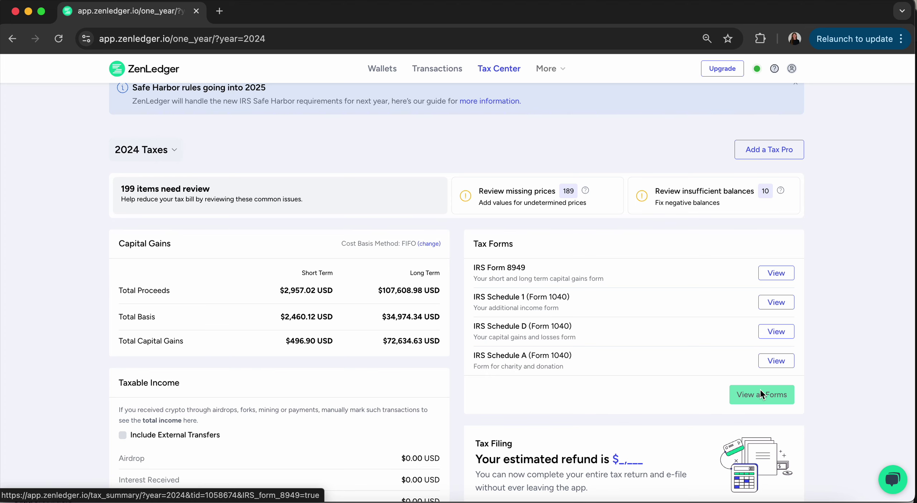
scroll(507, 361, "down", 5)
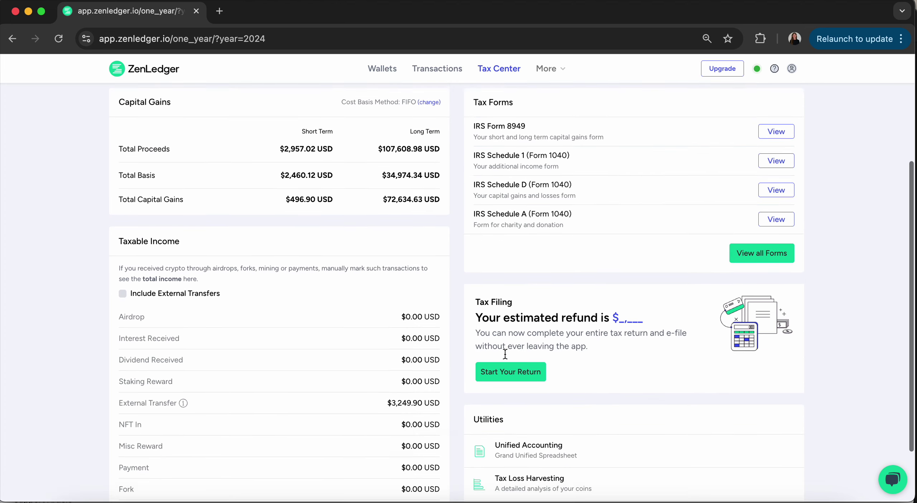
scroll(505, 358, "down", 2)
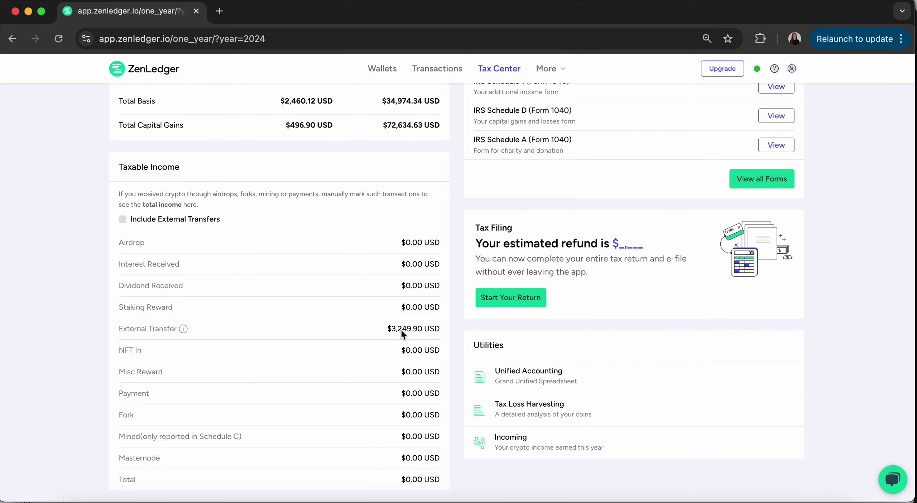
scroll(402, 330, "up", 6)
scroll(401, 330, "down", 3)
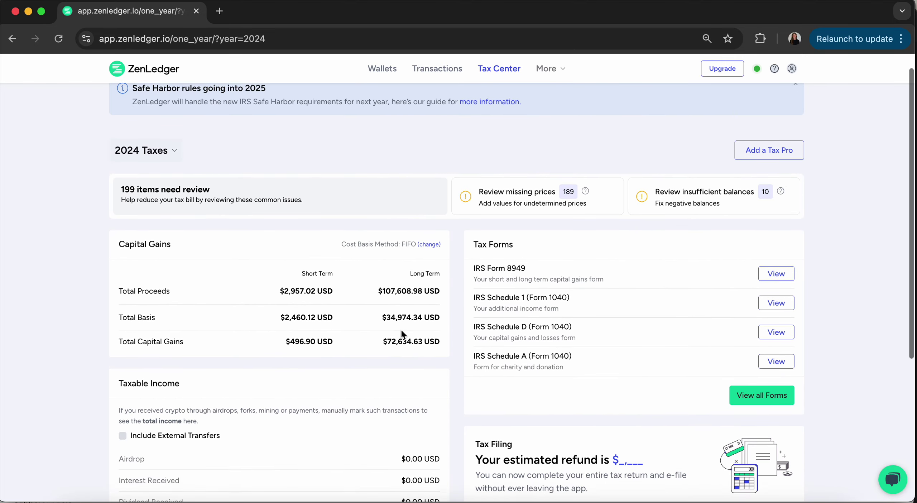
scroll(401, 330, "up", 2)
scroll(401, 330, "up", 1)
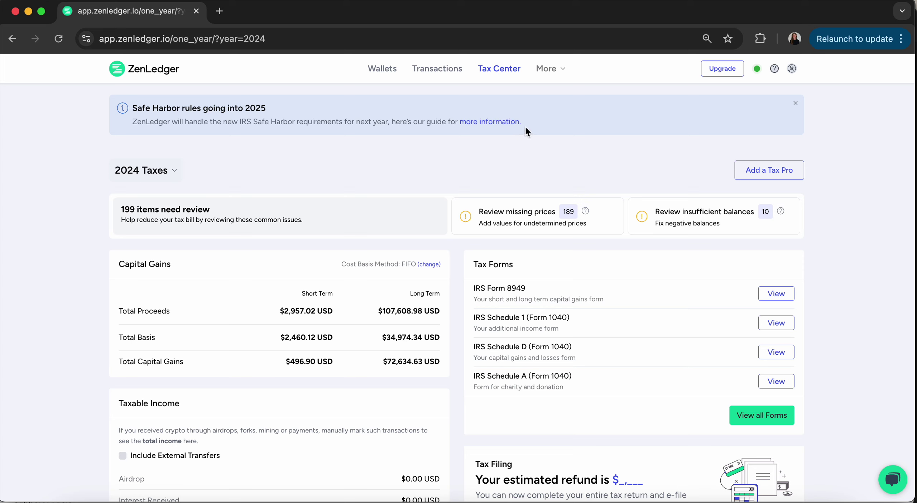
View the additional tax return, accountant and support options, and open and close the support chat without sending a message.
left_click(562, 68)
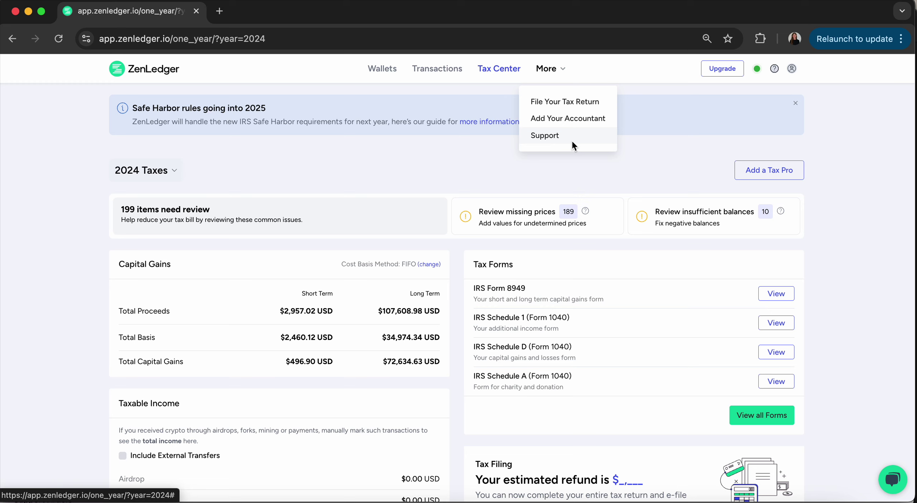
left_click(892, 480)
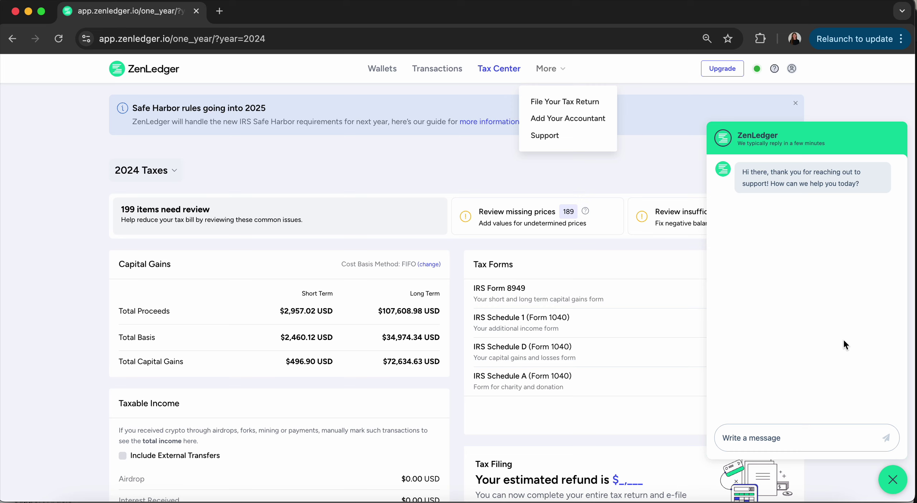
left_click(895, 486)
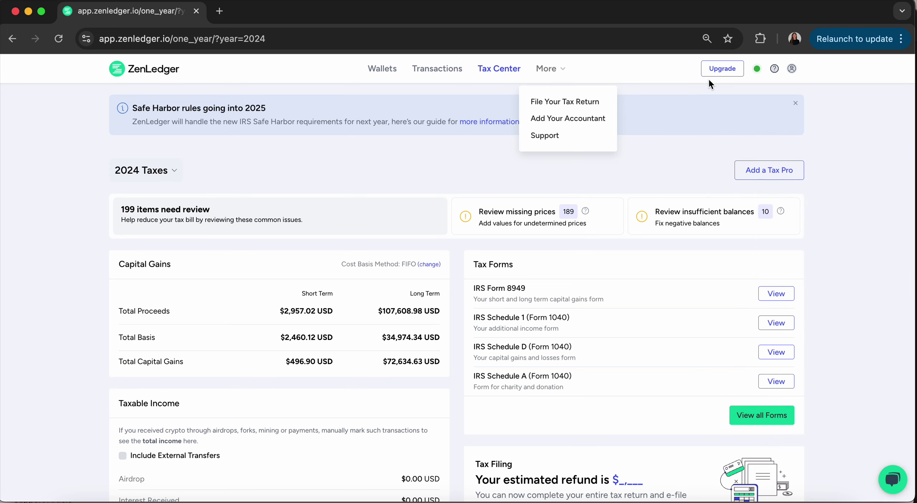
Open the upgrade plans and compare Silver, Gold and Platinum, the multiple-year options and the live support add-ons without selecting any.
left_click(722, 69)
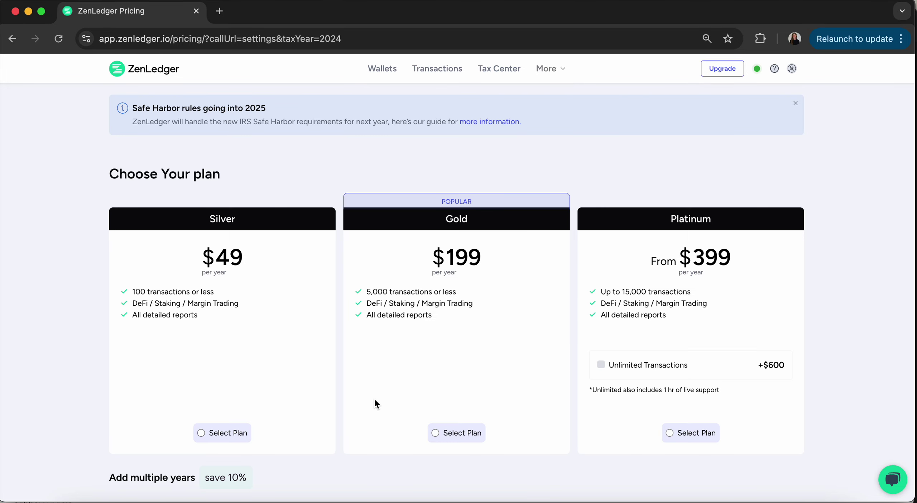
scroll(374, 403, "down", 5)
scroll(374, 403, "down", 3)
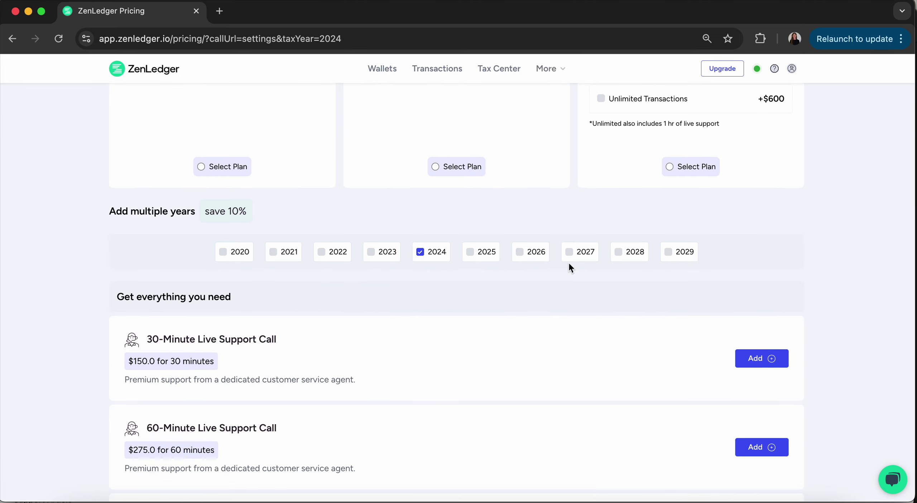
scroll(531, 237, "up", 5)
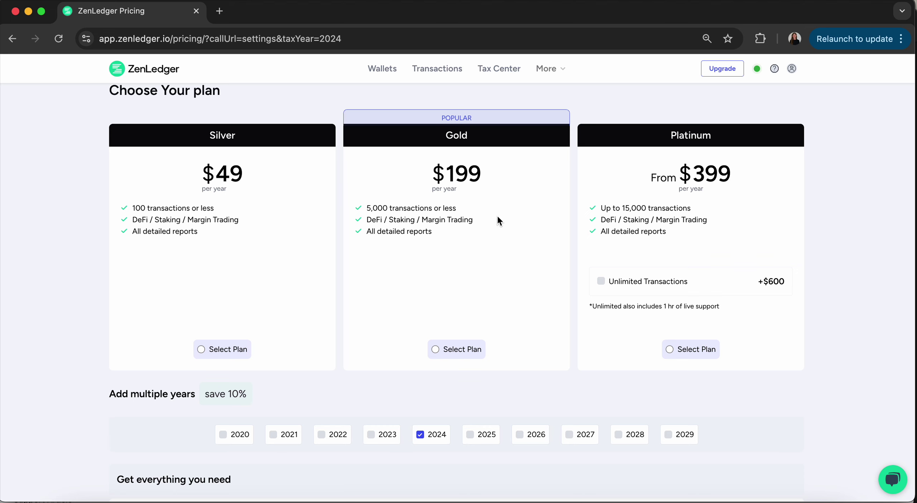
scroll(497, 214, "up", 2)
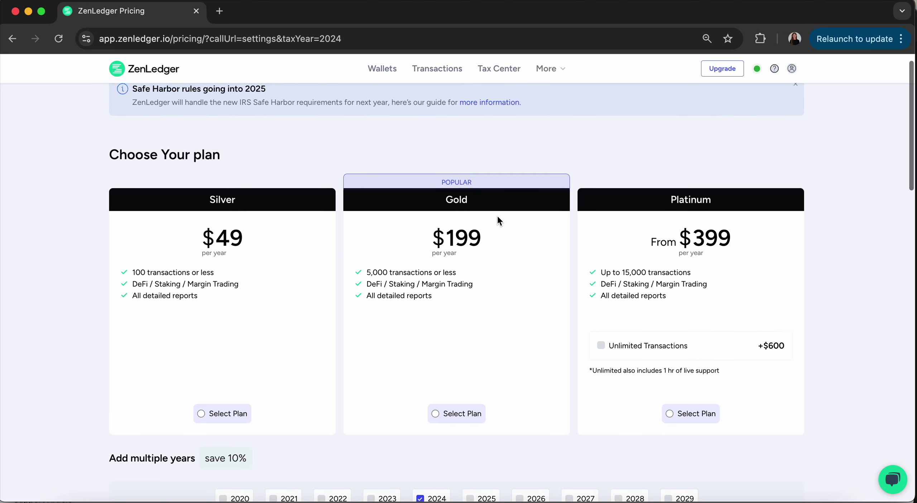
Open the account settings and view the user profile and tax settings without changing them.
left_click(796, 69)
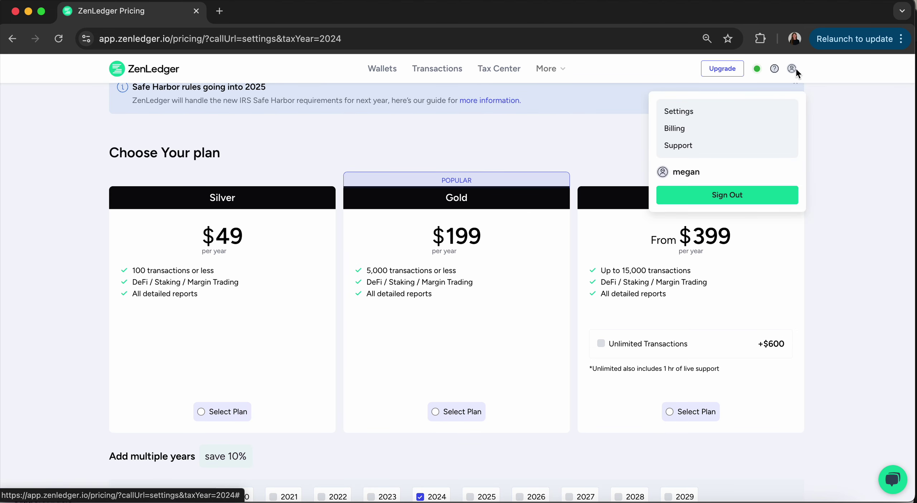
left_click(691, 111)
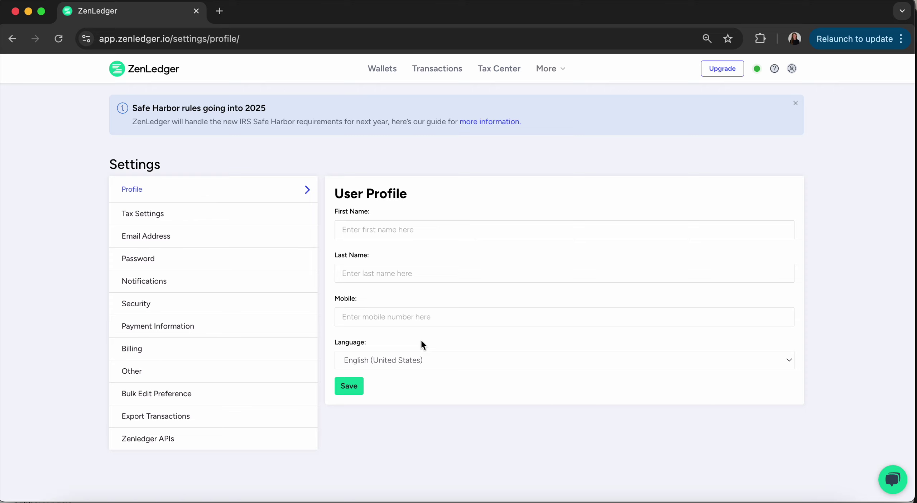
left_click(205, 218)
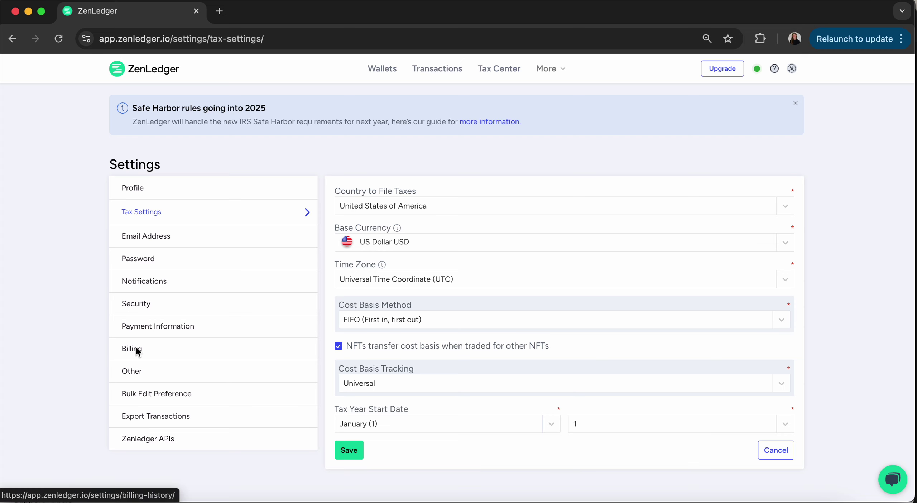
Open the Other settings and review the account closure, cookie, price resync, self transfer reset and transaction lock options.
left_click(132, 371)
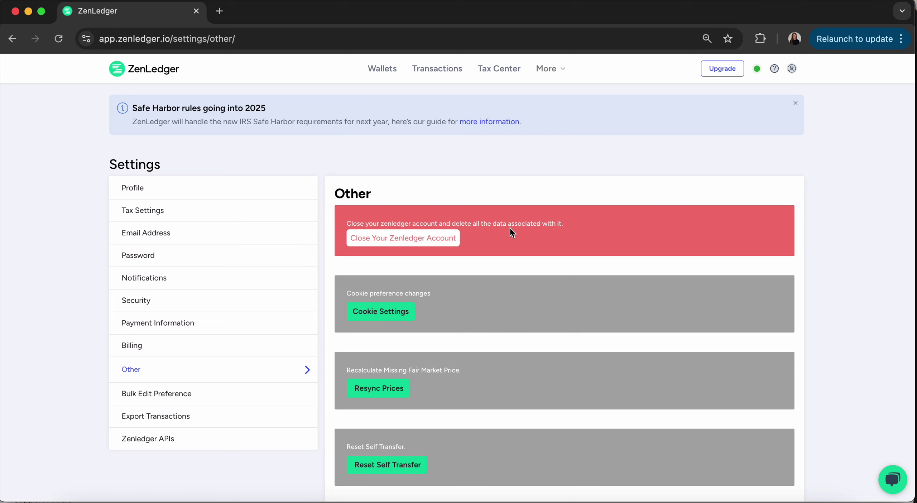
scroll(510, 227, "down", 3)
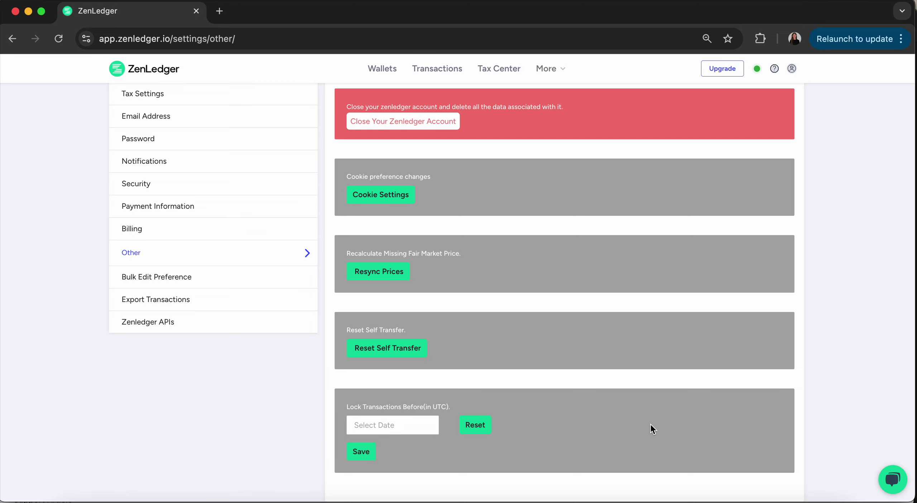
scroll(650, 424, "up", 5)
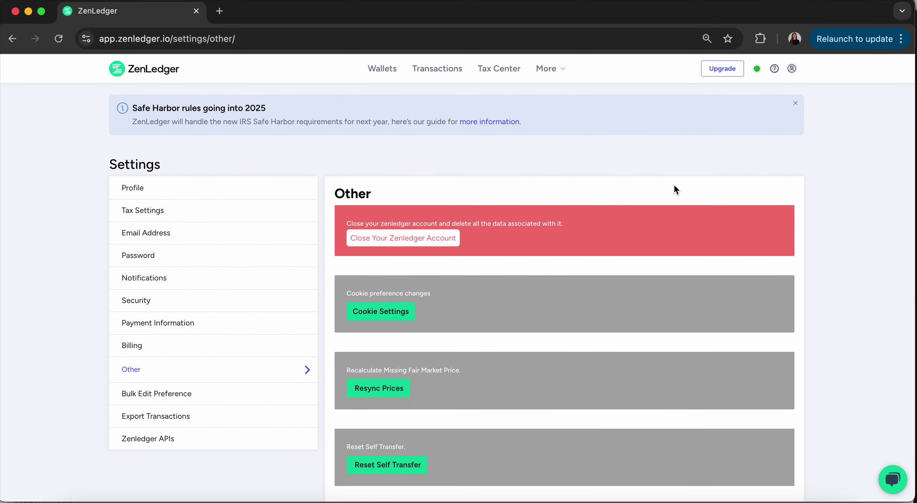